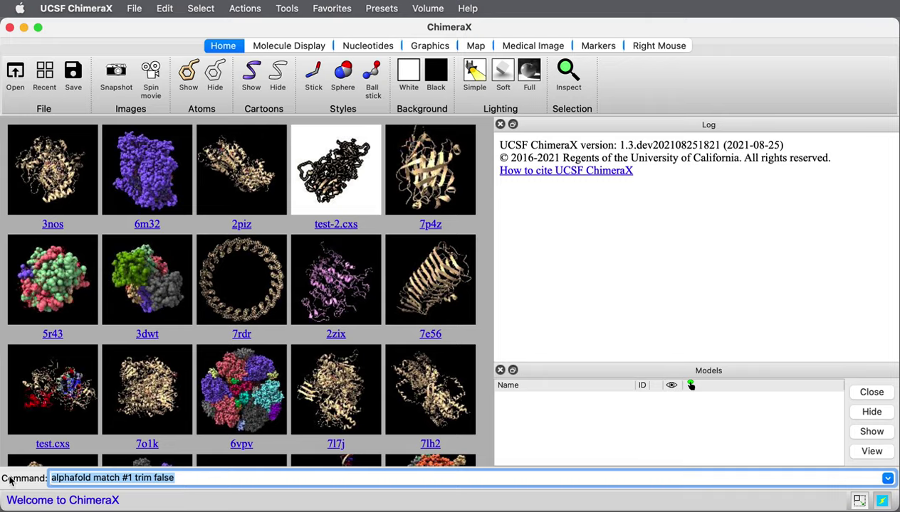
# Open the structure 3nos.
pyautogui.write('open ')
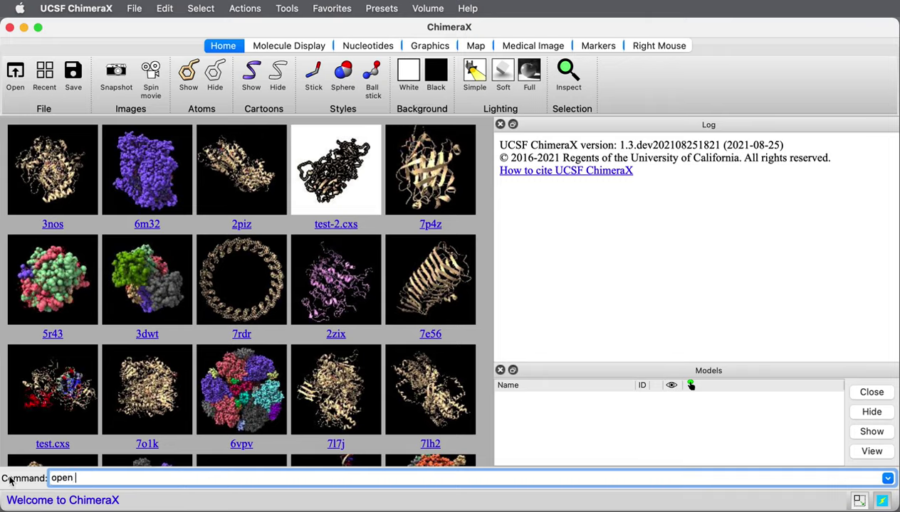
pyautogui.write('3nos')
pyautogui.press('Return')
pyautogui.moveTo(179, 312); pyautogui.dragTo(326, 299)
pyautogui.moveTo(258, 340); pyautogui.dragTo(266, 361)
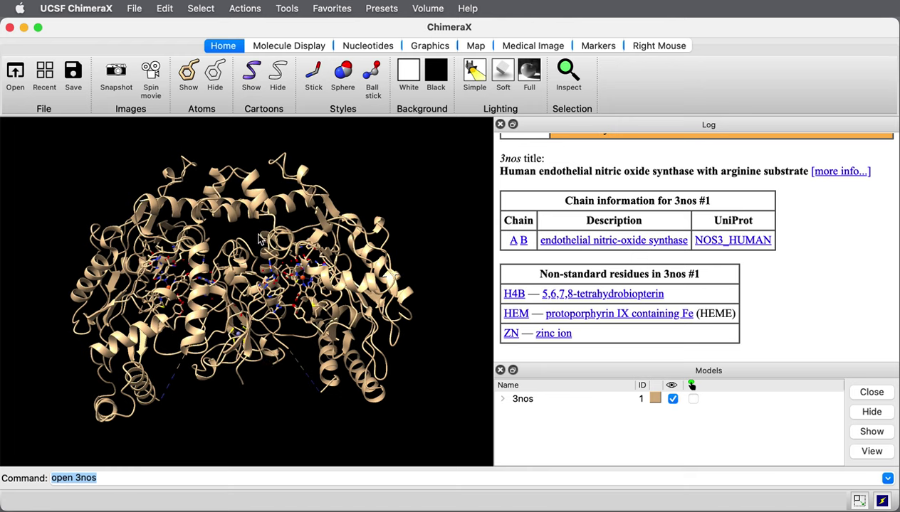
# Open the AlphaFold structure prediction tool and set its sequence to the whole model #1.
pyautogui.click(285, 8)
pyautogui.moveTo(291, 154)
pyautogui.moveTo(292, 122)
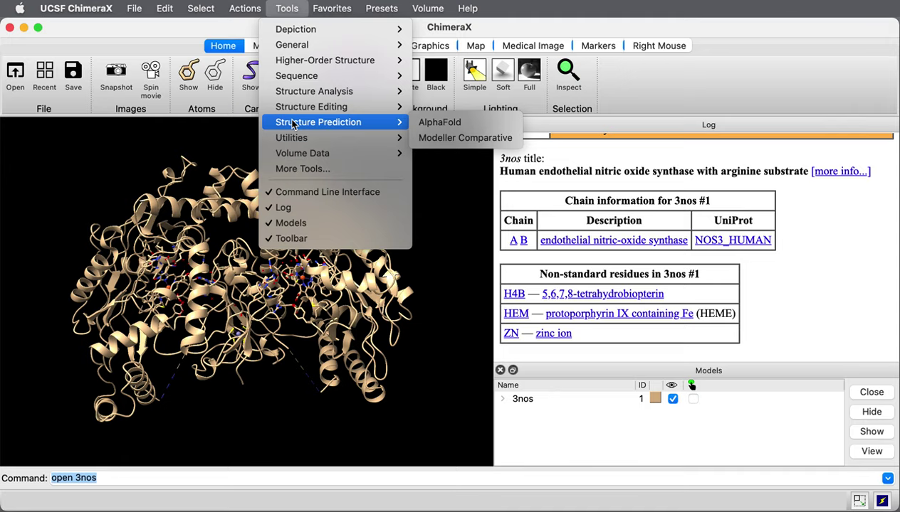
pyautogui.click(450, 123)
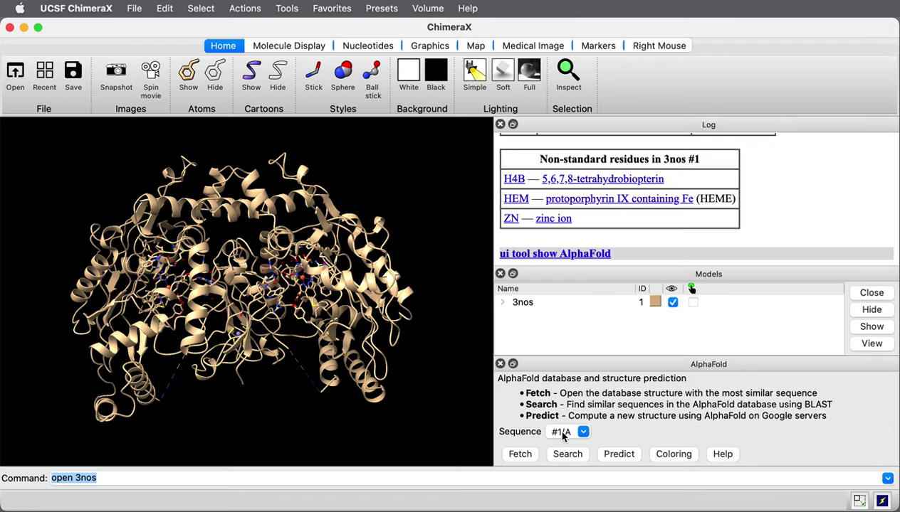
pyautogui.click(563, 434)
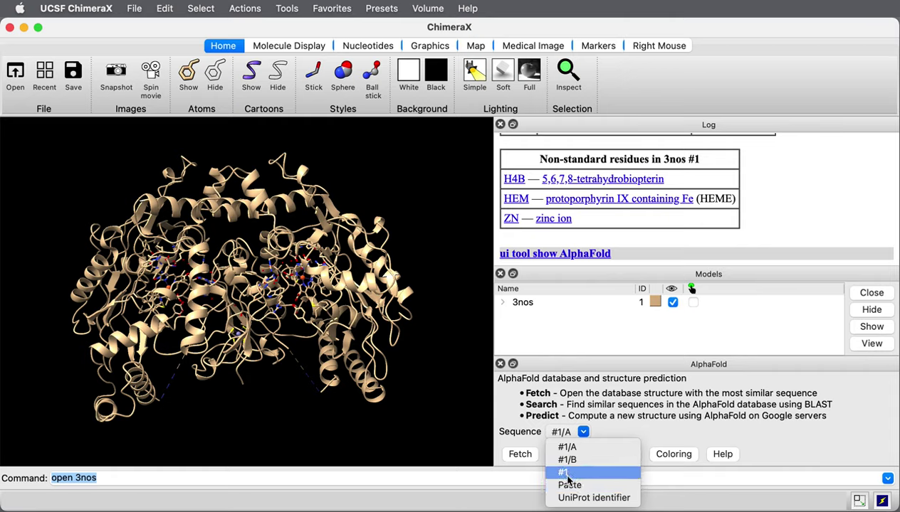
pyautogui.click(565, 474)
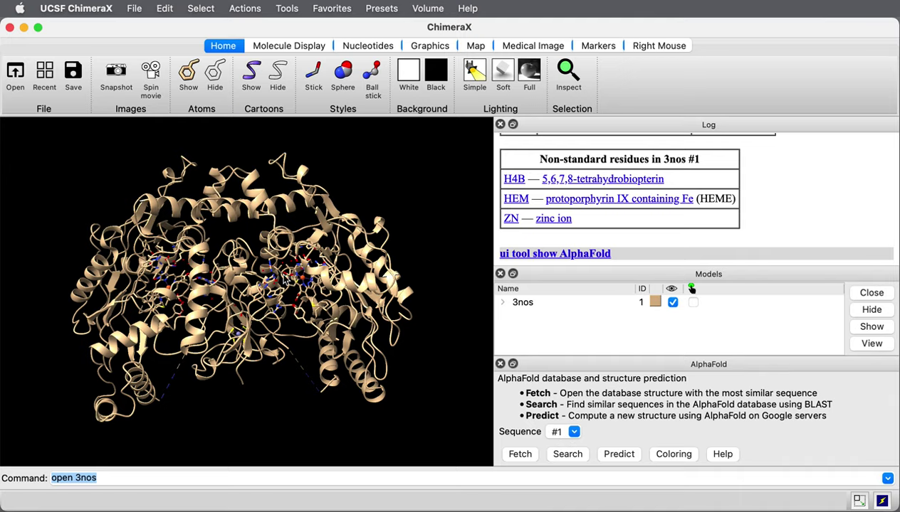
# Color 3nos by chain and fetch the matching AlphaFold database models for #1.
pyautogui.click(300, 48)
pyautogui.click(388, 72)
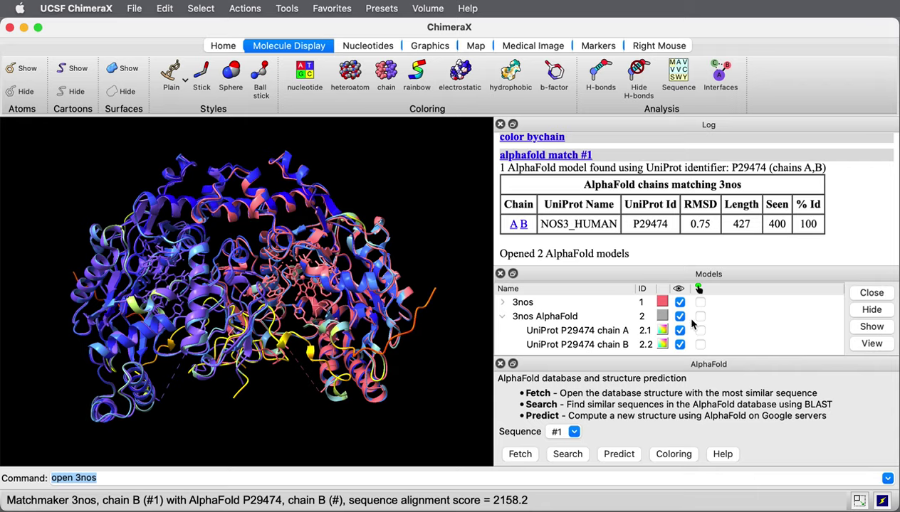
# Hide the 3nos model and examine the coloring of the predicted AlphaFold chains and the table of matching chains.
pyautogui.click(680, 304)
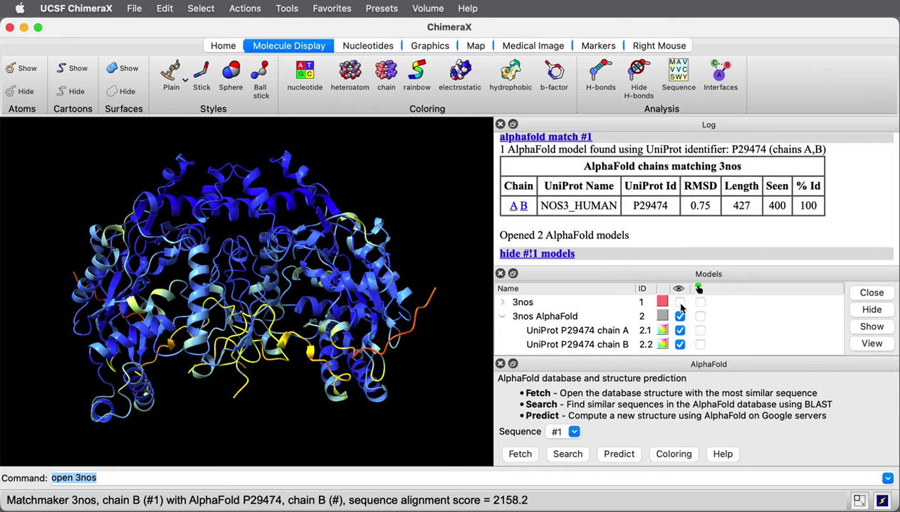
pyautogui.moveTo(134, 347)
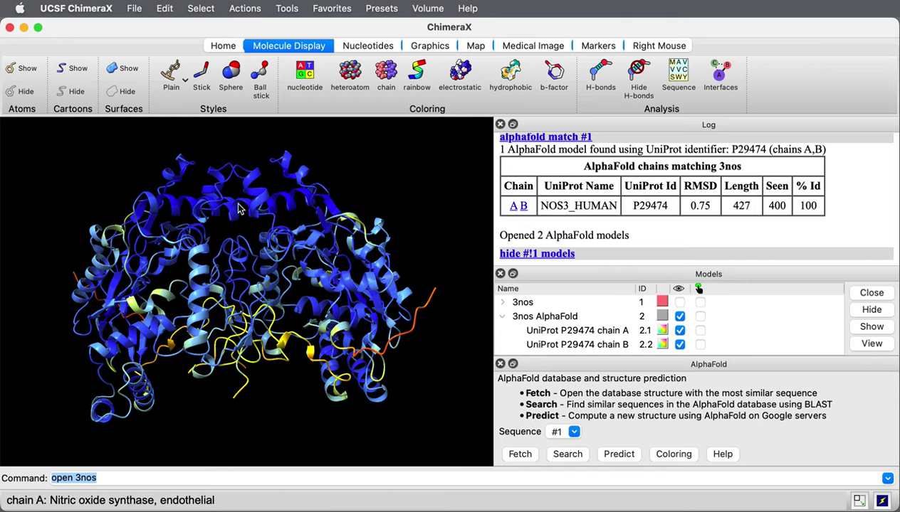
pyautogui.moveTo(239, 208)
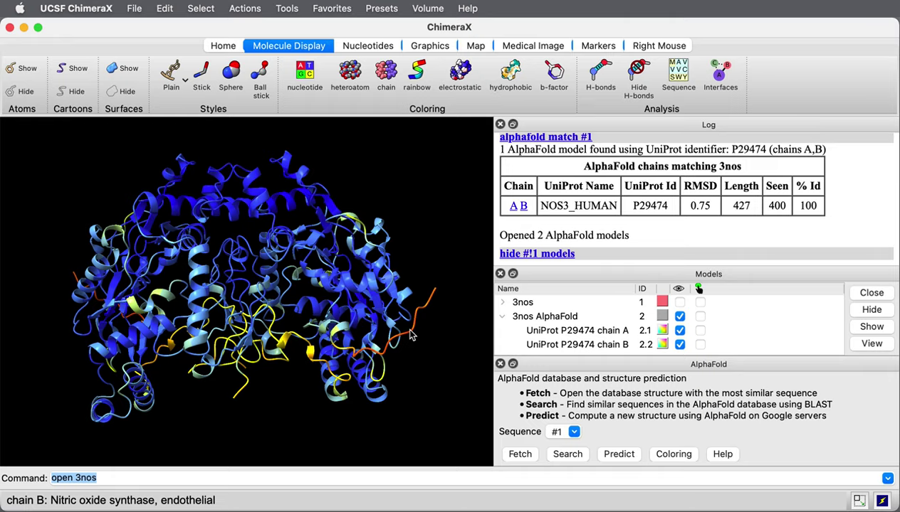
pyautogui.moveTo(220, 294)
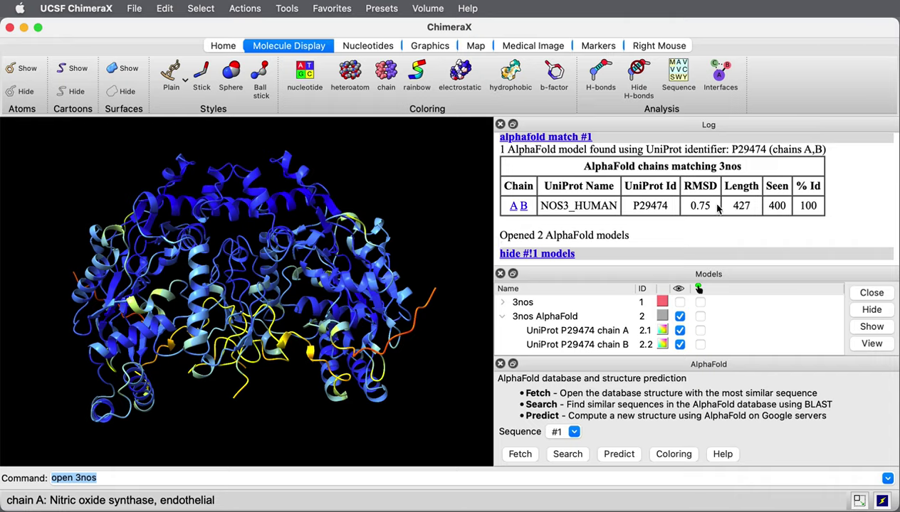
pyautogui.scroll(2, 712, 205)
pyautogui.scroll(1, 718, 205)
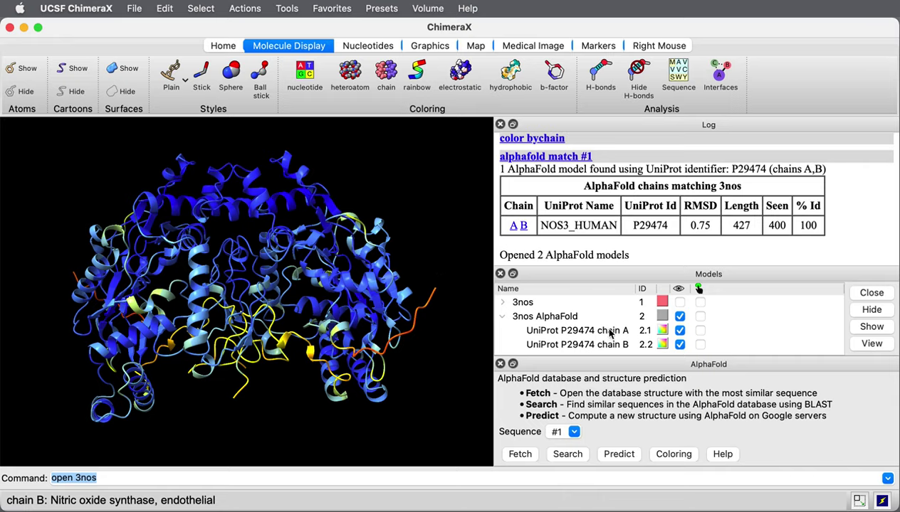
# Color all residues of 3nos AlphaFold #2 light gray with AlphaFold Coloring and show the 3nos model again.
pyautogui.click(673, 456)
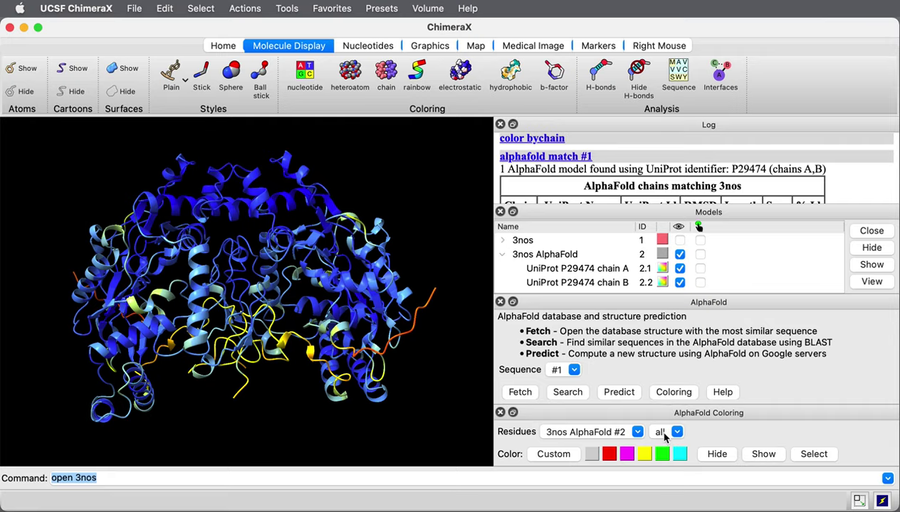
pyautogui.click(590, 456)
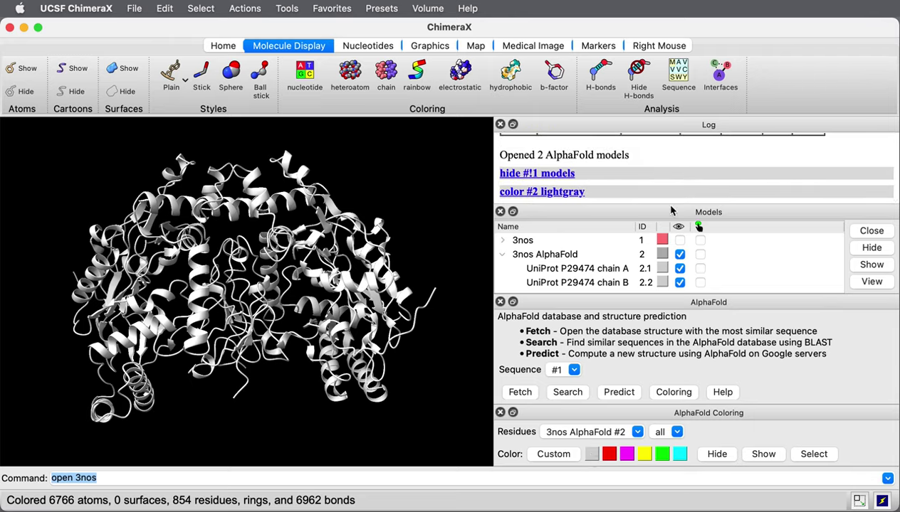
pyautogui.click(680, 241)
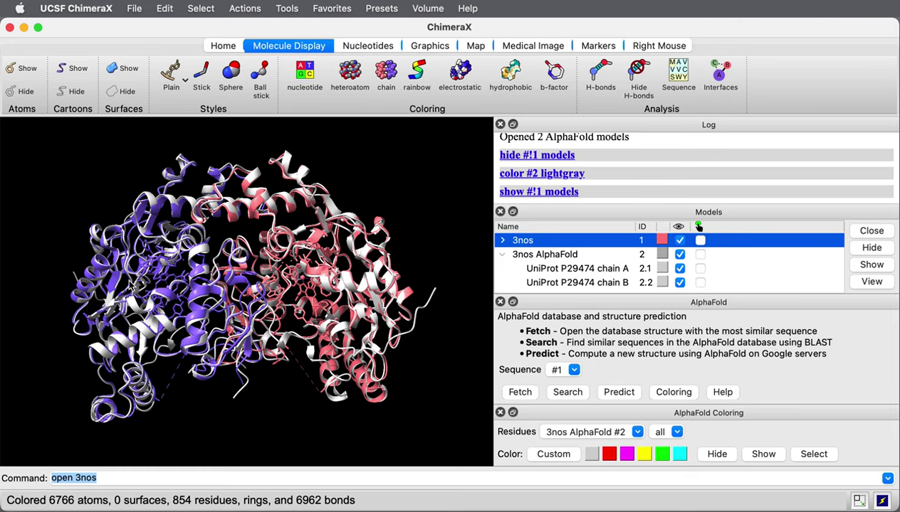
# Hide the atoms of all models and apply the Cylinders/Stubs preset to the cartoons.
pyautogui.scroll(5, 226, 267)
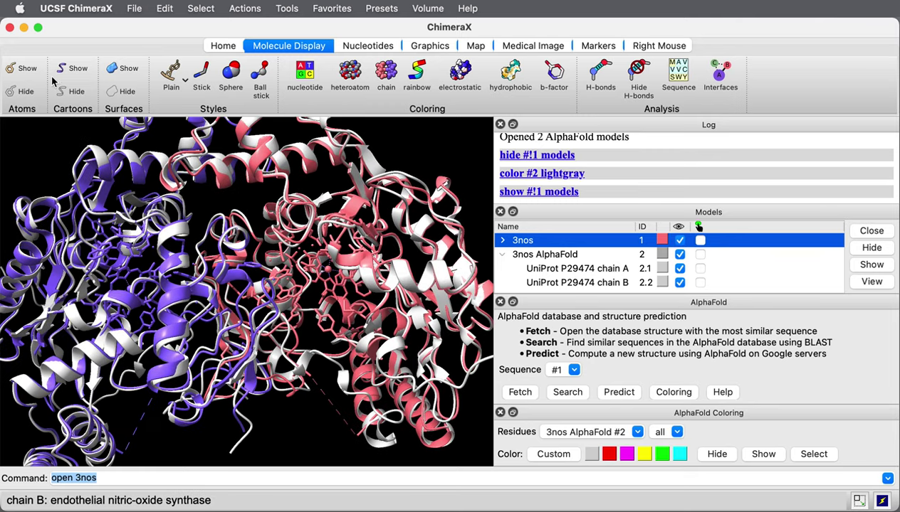
pyautogui.click(21, 92)
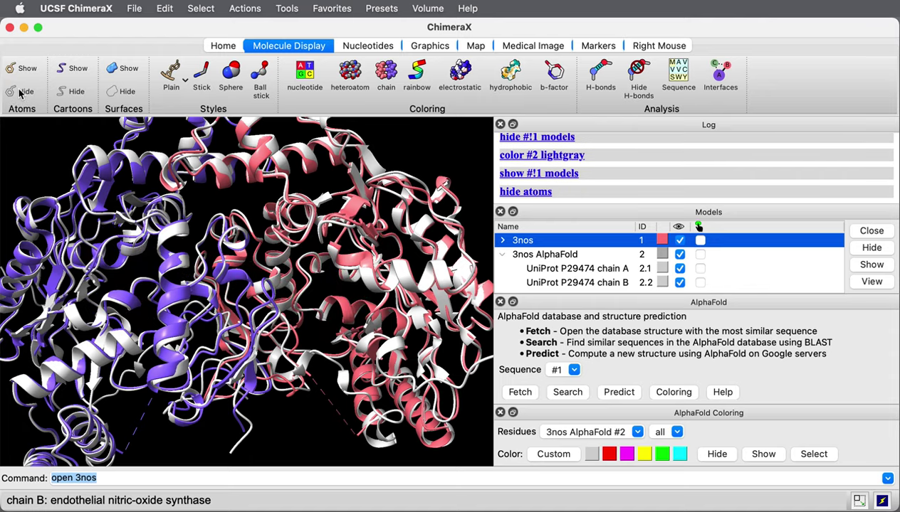
pyautogui.scroll(-5, 242, 274)
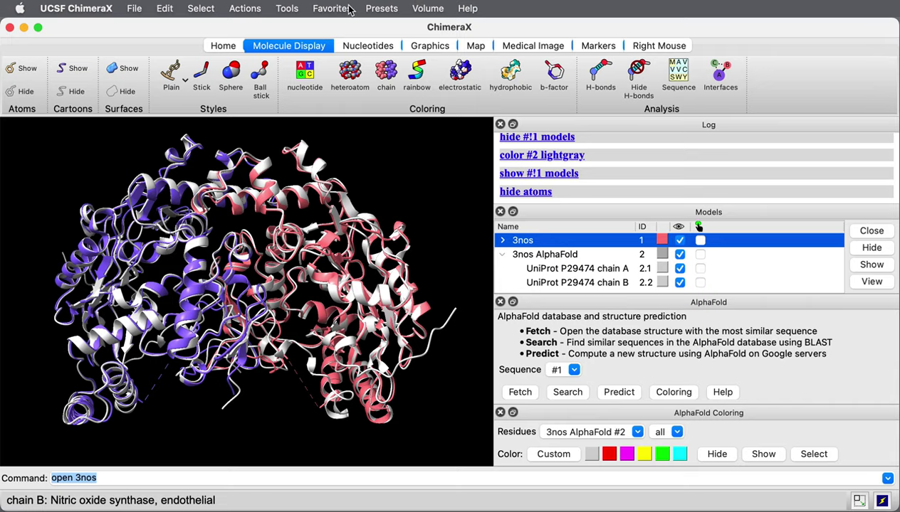
pyautogui.click(384, 9)
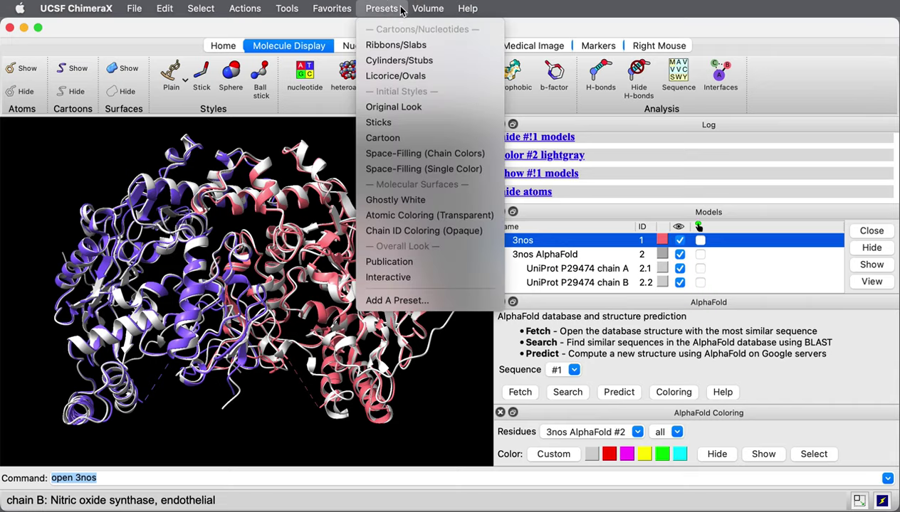
pyautogui.click(401, 62)
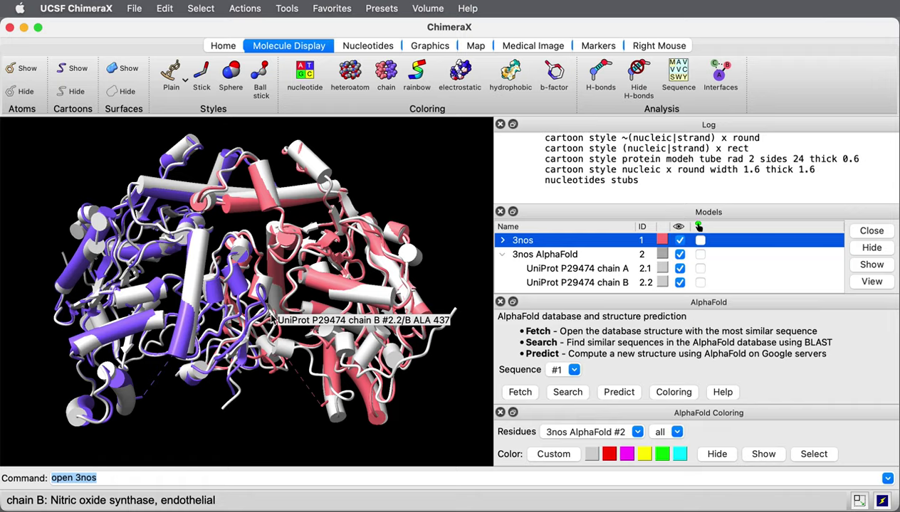
# Color the residues of 3nos AlphaFold #2 with C-alpha distance greater than 2 red.
pyautogui.click(675, 433)
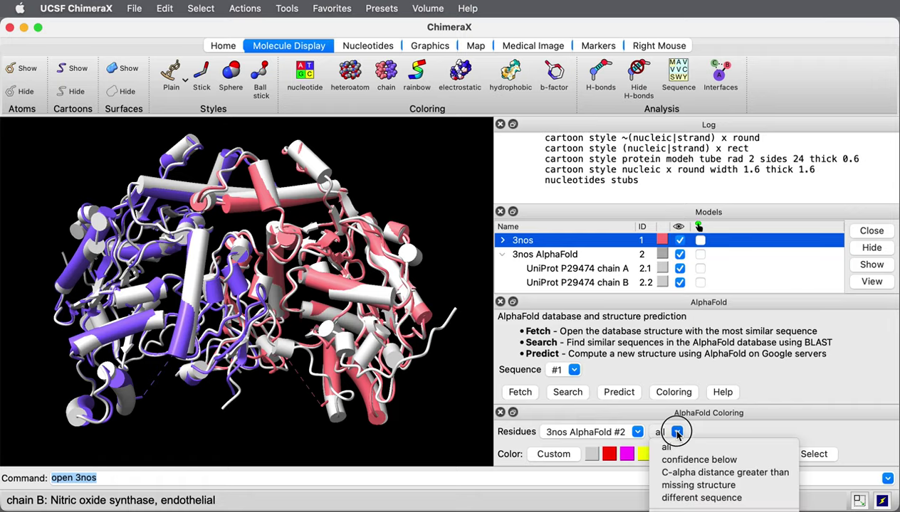
pyautogui.click(687, 474)
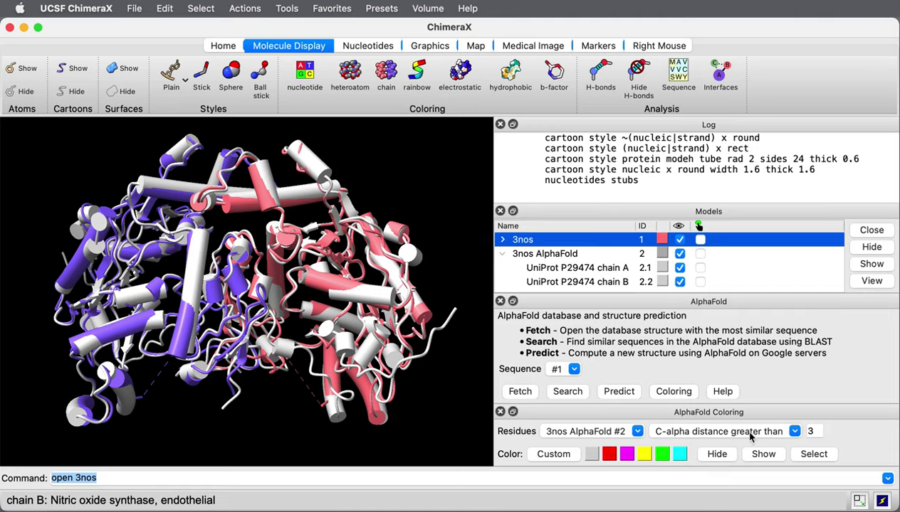
pyautogui.click(812, 431)
pyautogui.write('2')
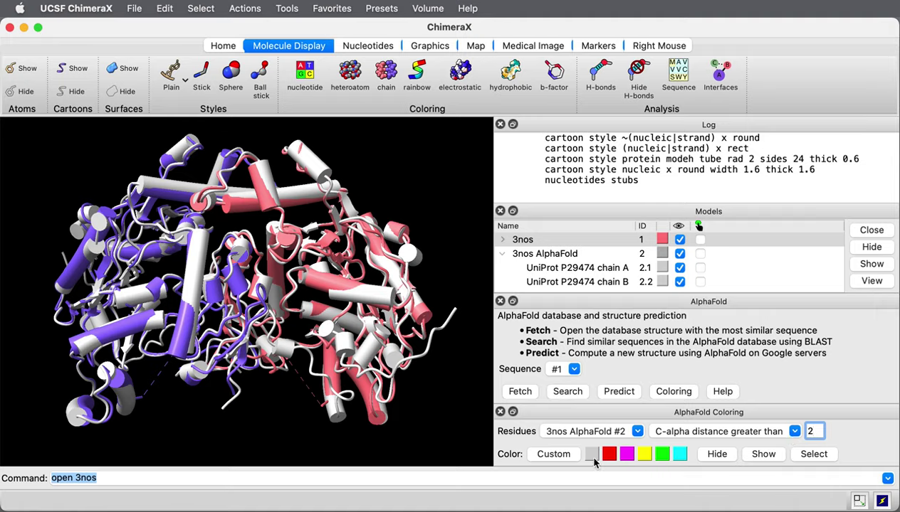
pyautogui.click(609, 455)
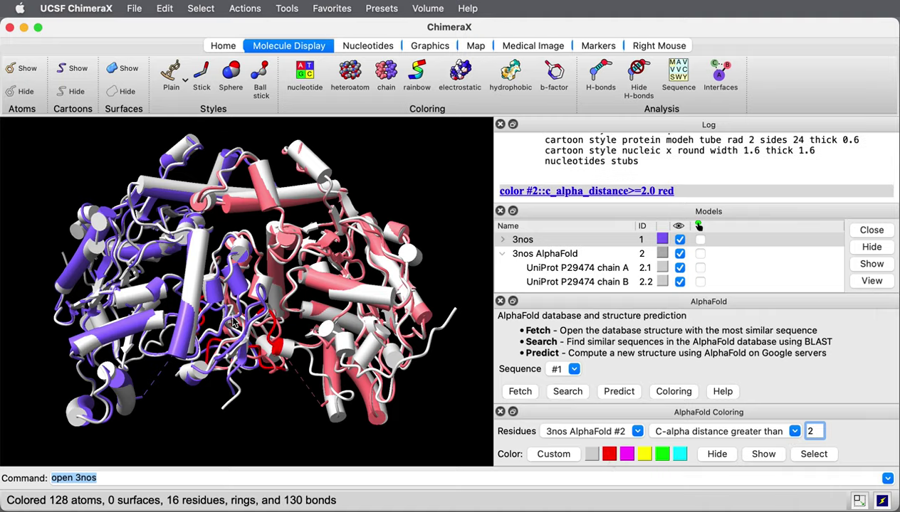
# Examine the red segments up close, comparing the predicted AlphaFold chains with the 3nos structure.
pyautogui.moveTo(233, 314); pyautogui.dragTo(237, 285)
pyautogui.scroll(5, 237, 299)
pyautogui.scroll(-5, 235, 271)
pyautogui.scroll(-10, 235, 270)
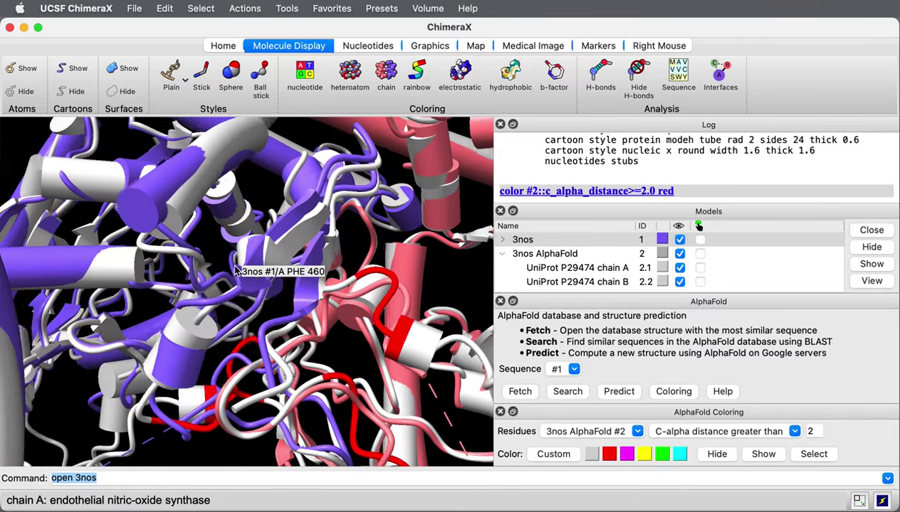
pyautogui.scroll(-10, 235, 270)
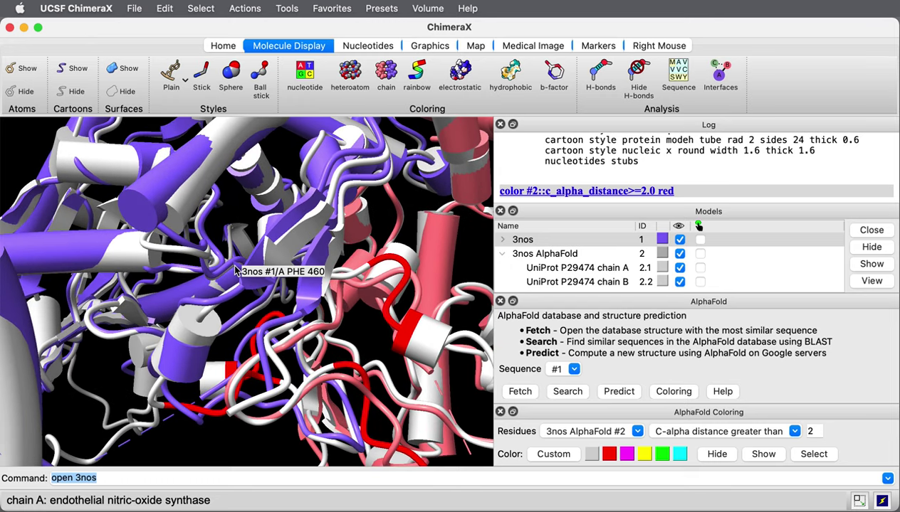
pyautogui.scroll(-5, 235, 271)
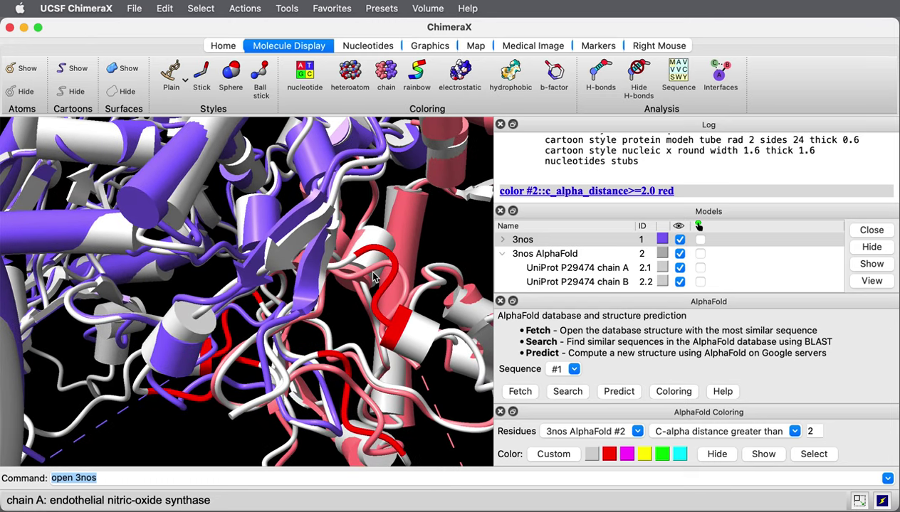
pyautogui.moveTo(374, 274)
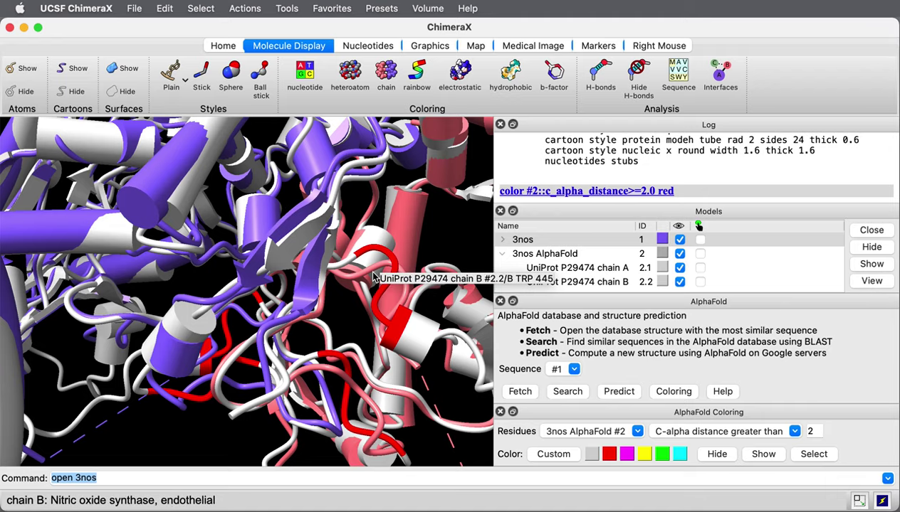
pyautogui.scroll(-10, 374, 274)
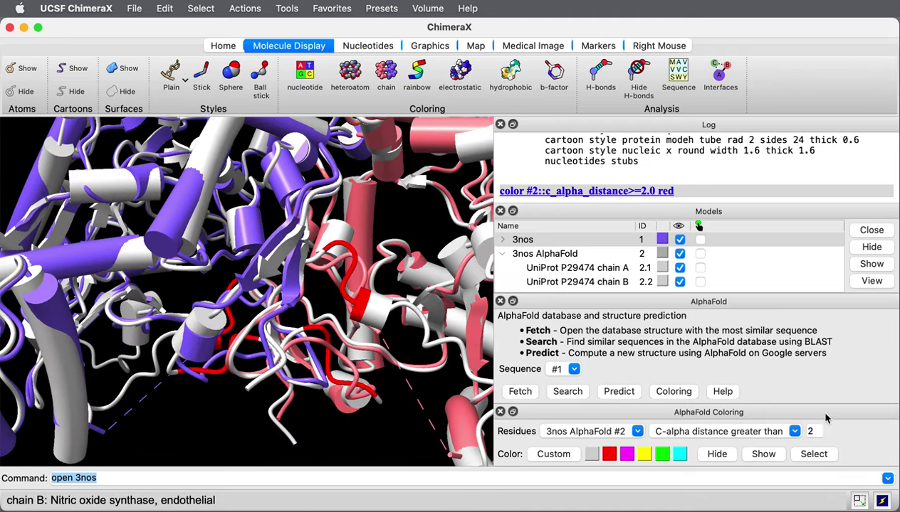
pyautogui.click(608, 454)
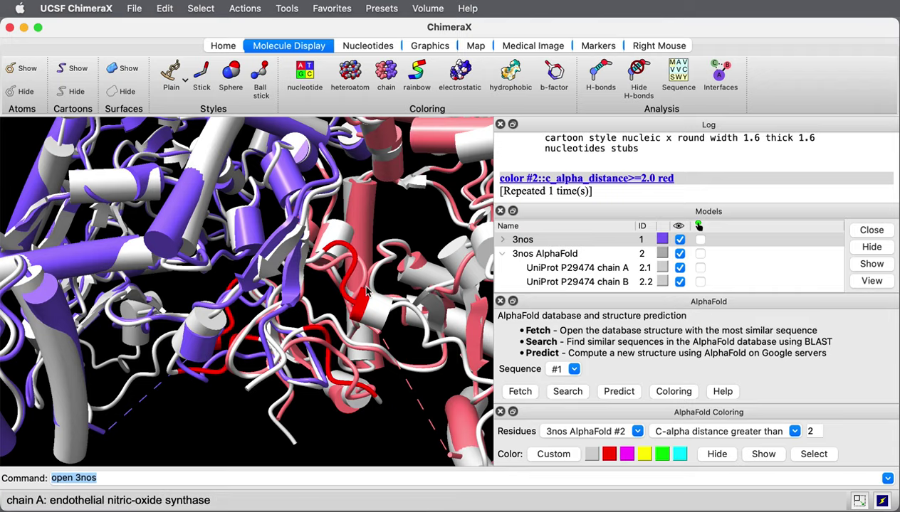
pyautogui.scroll(-3, 365, 292)
pyautogui.scroll(-5, 365, 292)
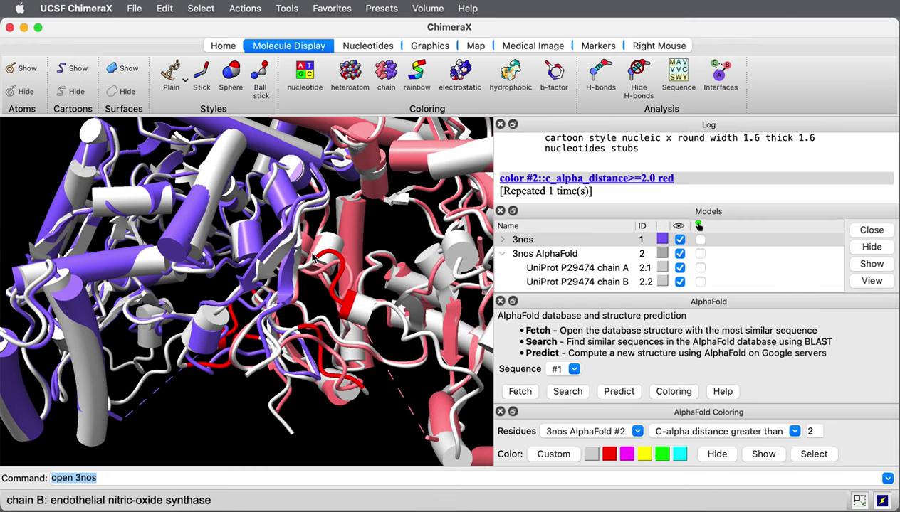
pyautogui.moveTo(338, 299)
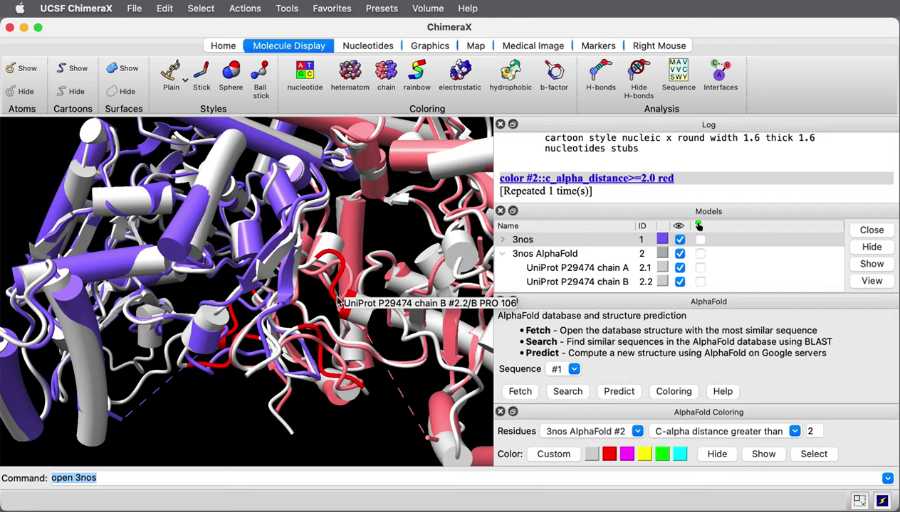
pyautogui.scroll(-5, 322, 246)
pyautogui.scroll(3, 322, 245)
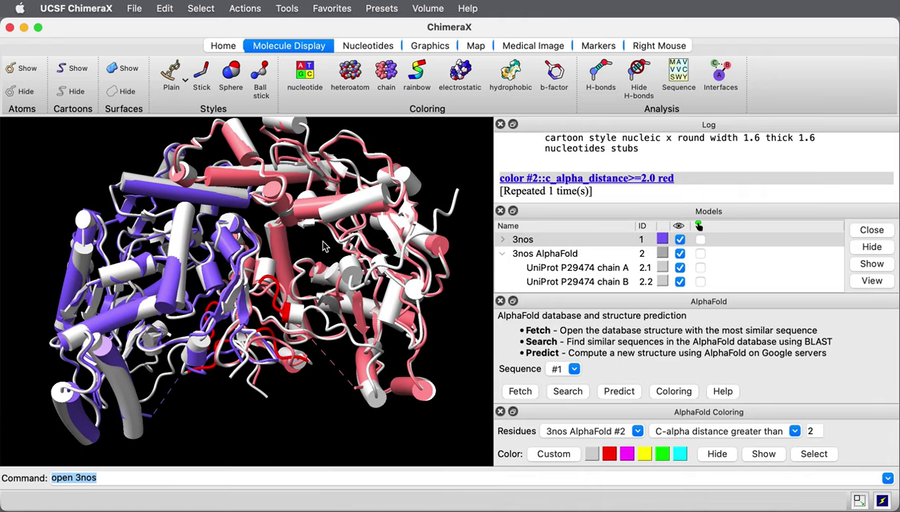
# Color the missing structure residues of 3nos AlphaFold #2 green.
pyautogui.click(683, 432)
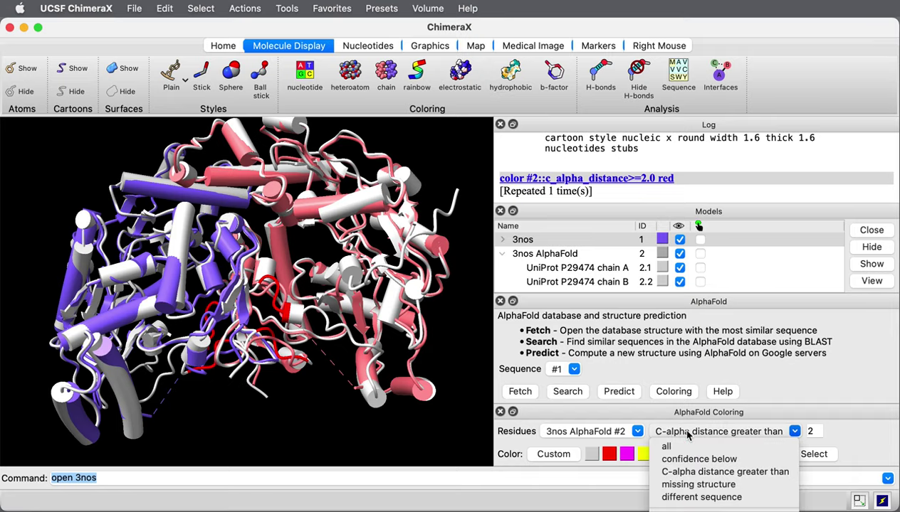
pyautogui.click(690, 485)
pyautogui.click(659, 454)
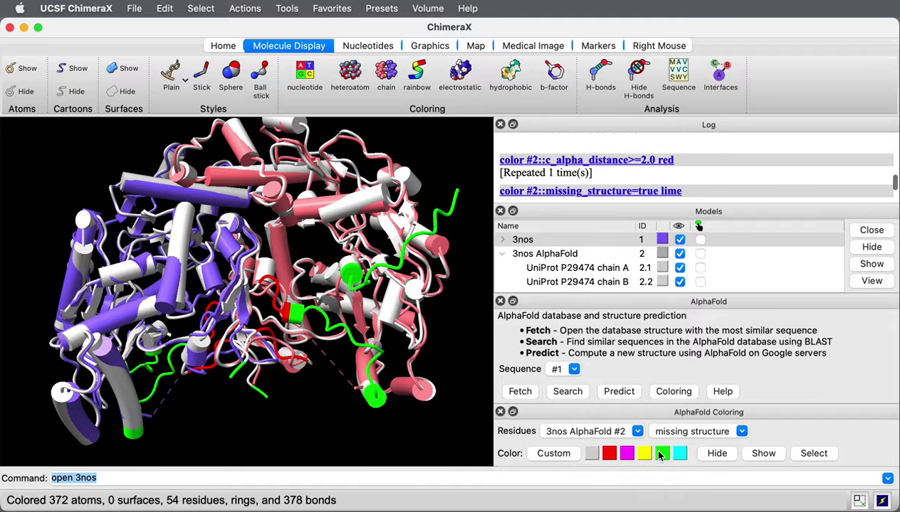
# Examine the green missing-structure segments from several angles and up close, comparing them with the dashed gaps in the 3nos chains.
pyautogui.moveTo(218, 318); pyautogui.dragTo(239, 266)
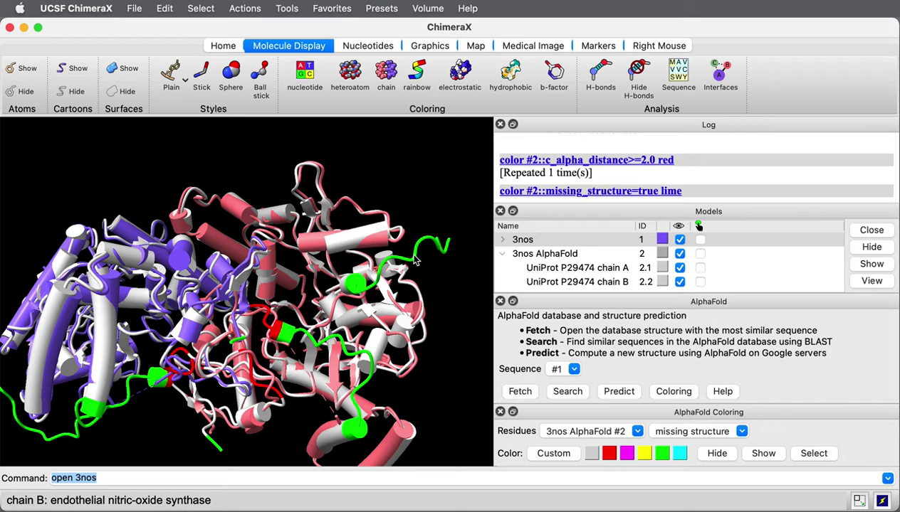
pyautogui.moveTo(340, 245); pyautogui.dragTo(352, 313)
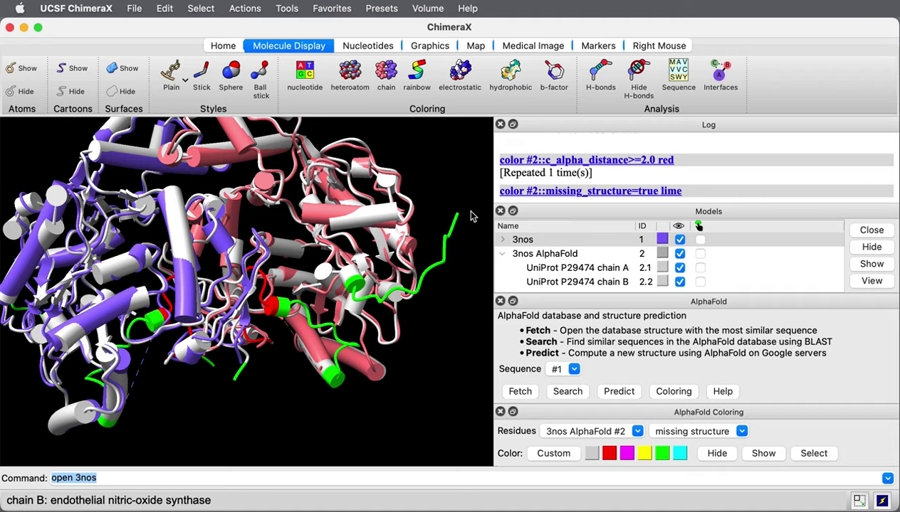
pyautogui.moveTo(369, 302)
pyautogui.scroll(10, 370, 302)
pyautogui.scroll(10, 370, 296)
pyautogui.scroll(5, 369, 296)
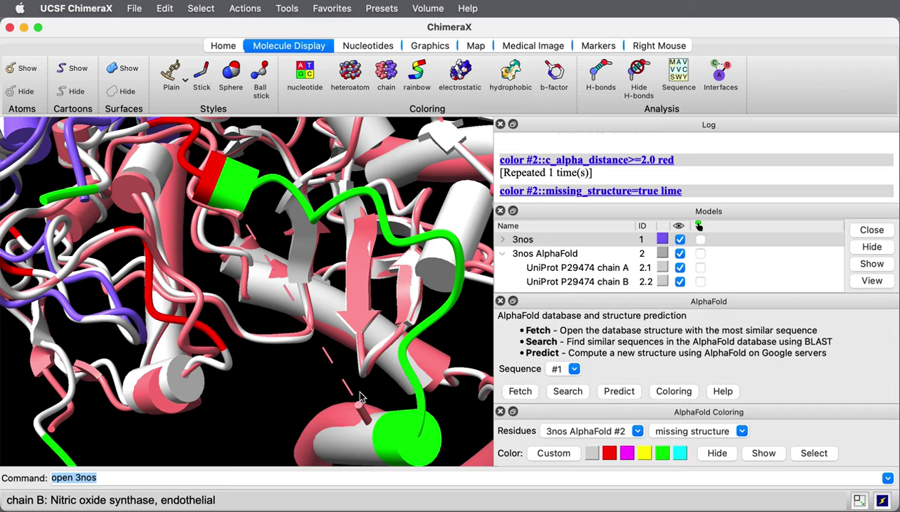
pyautogui.moveTo(285, 313); pyautogui.dragTo(288, 355)
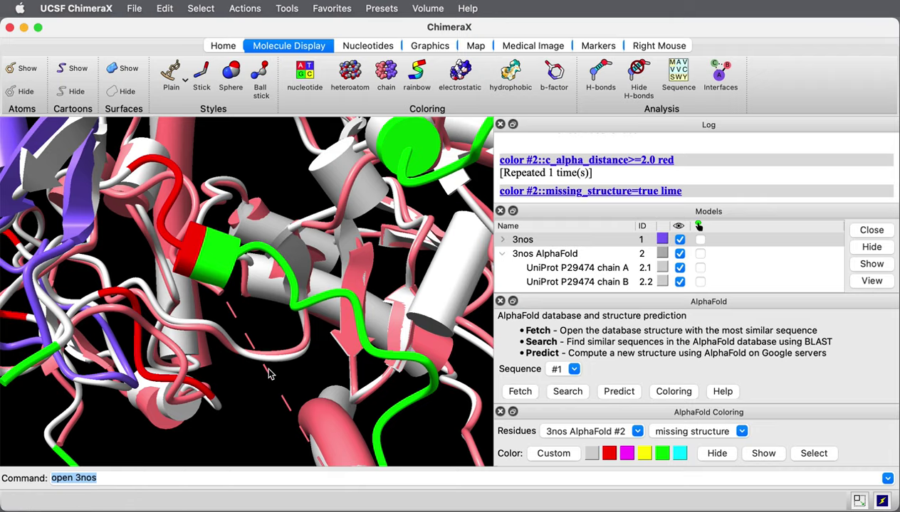
pyautogui.moveTo(269, 375)
pyautogui.scroll(-5, 269, 375)
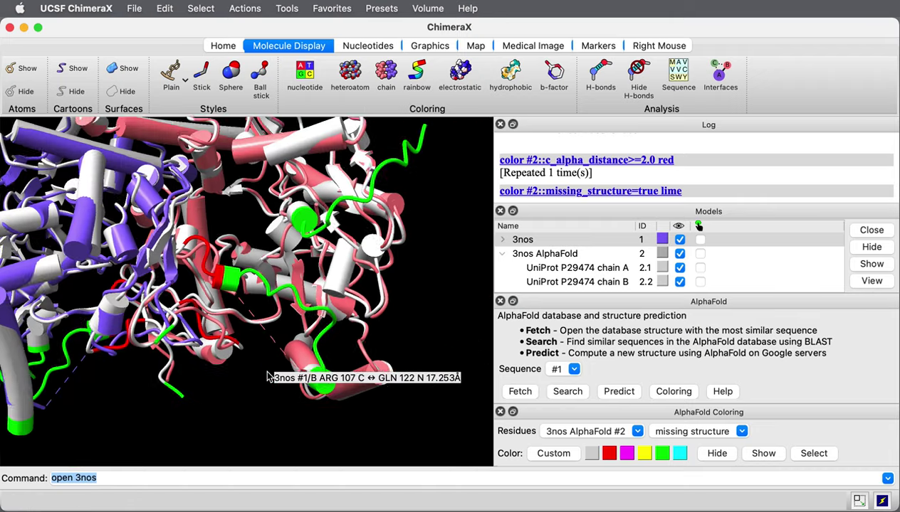
pyautogui.scroll(-5, 267, 376)
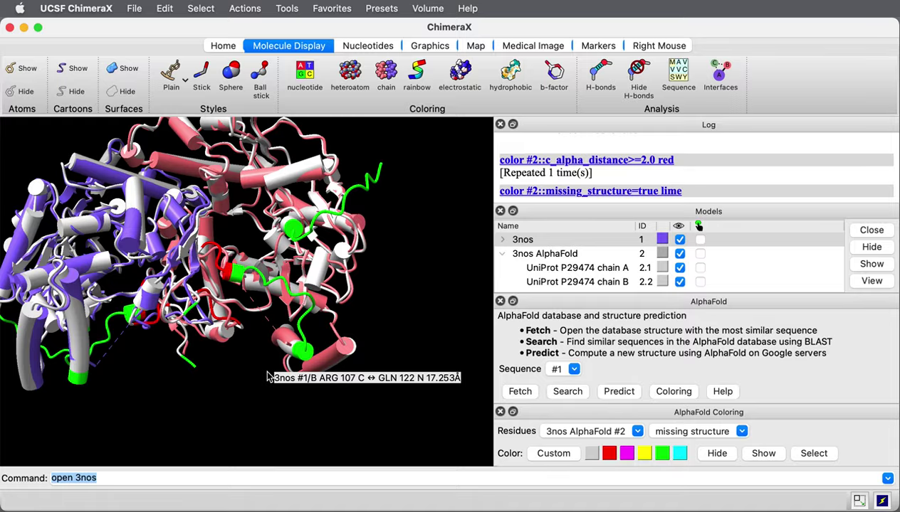
pyautogui.scroll(3, 268, 378)
pyautogui.scroll(5, 267, 378)
pyautogui.scroll(4, 268, 377)
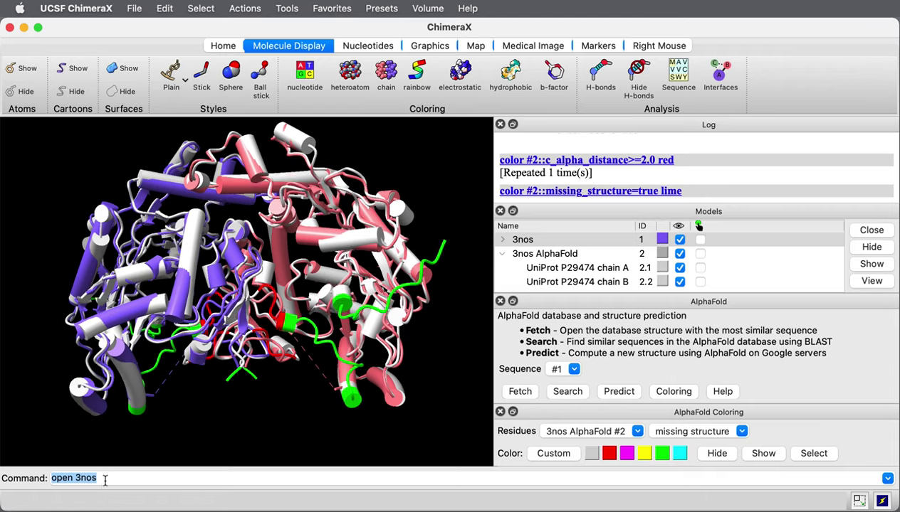
# Fetch untrimmed full-length AlphaFold models for structure #1 with the command "alphafold match #1 trim false".
pyautogui.moveTo(108, 479); pyautogui.dragTo(34, 479)
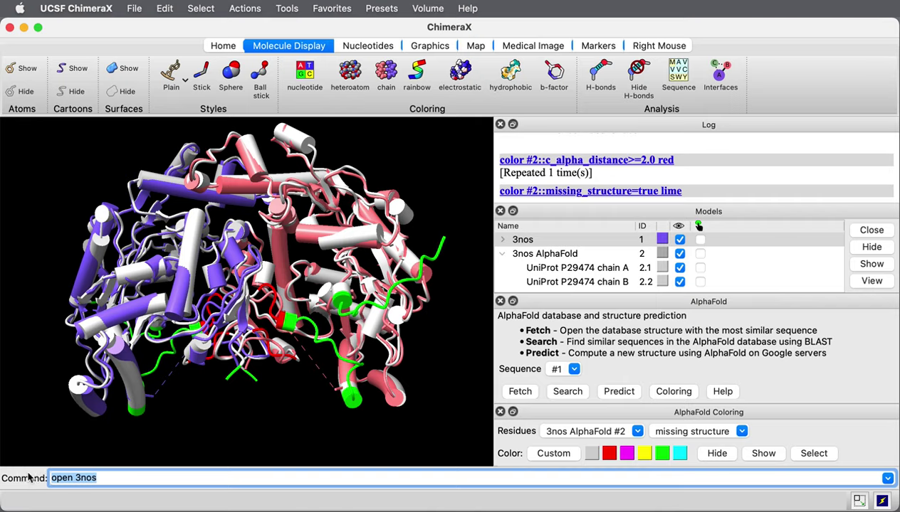
pyautogui.write('alpha')
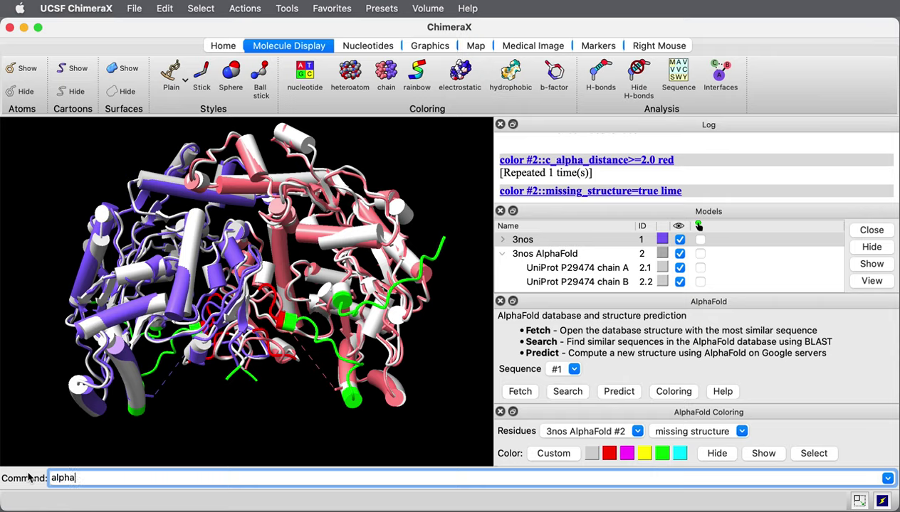
pyautogui.write('fold match #1 trim false')
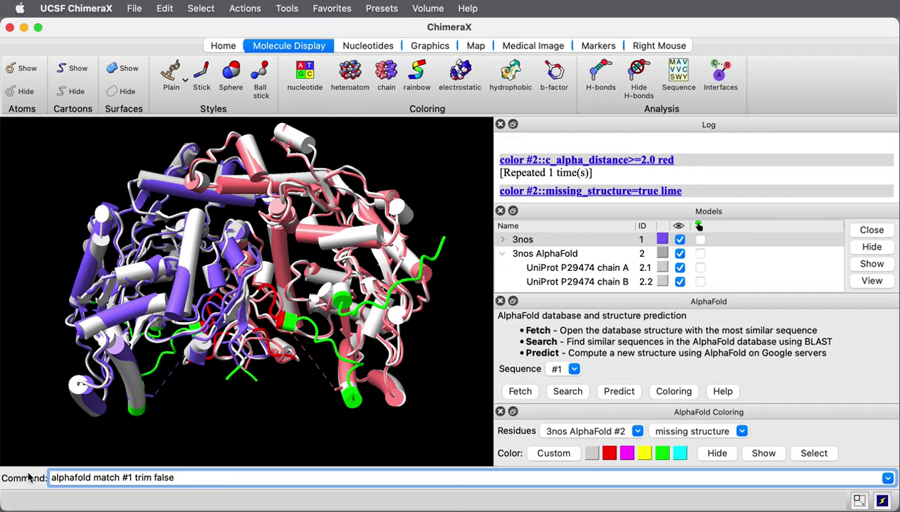
pyautogui.press('Return')
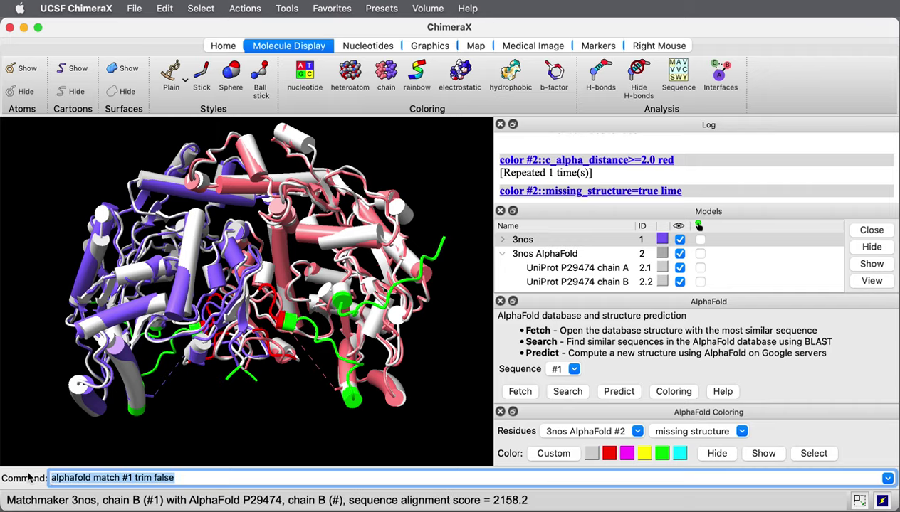
# Hide the 3nos AlphaFold #2 and 3nos #1 models, leaving only the full-length AlphaFold predictions displayed.
pyautogui.scroll(-10, 225, 272)
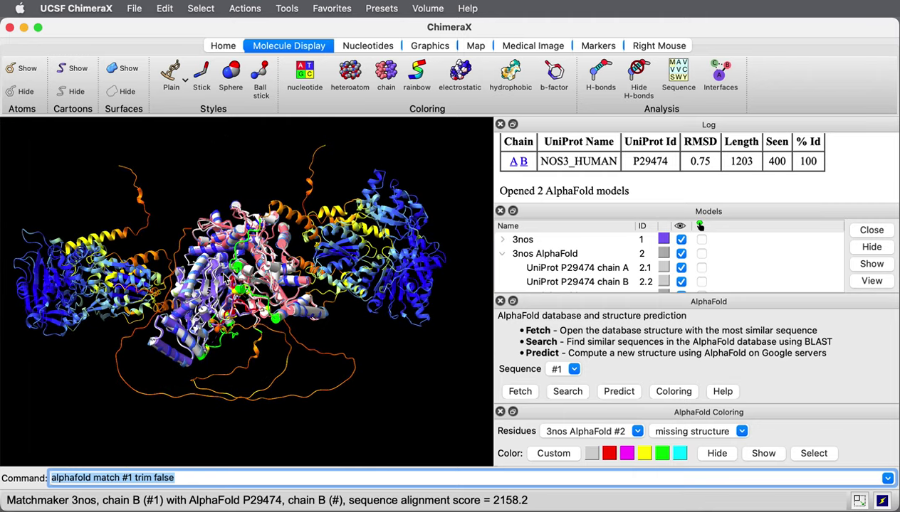
pyautogui.click(681, 253)
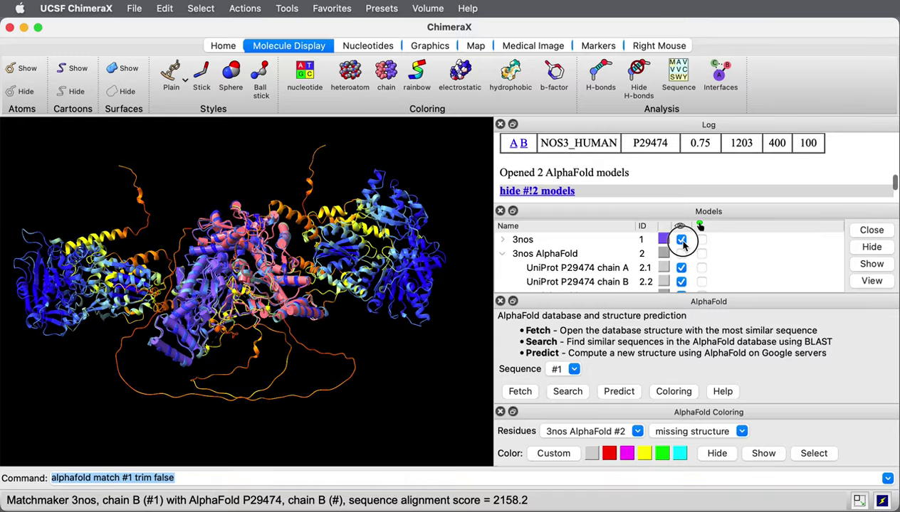
pyautogui.click(681, 240)
# Examine the full-length AlphaFold chains from several angles, checking their domain arrangement, confidence coloring and any overlap between chains.
pyautogui.moveTo(257, 229); pyautogui.dragTo(258, 257)
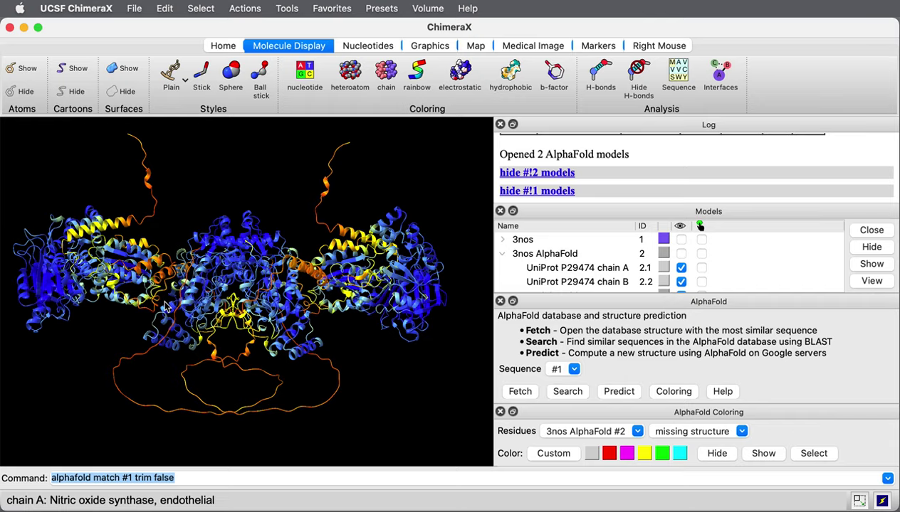
pyautogui.moveTo(364, 281)
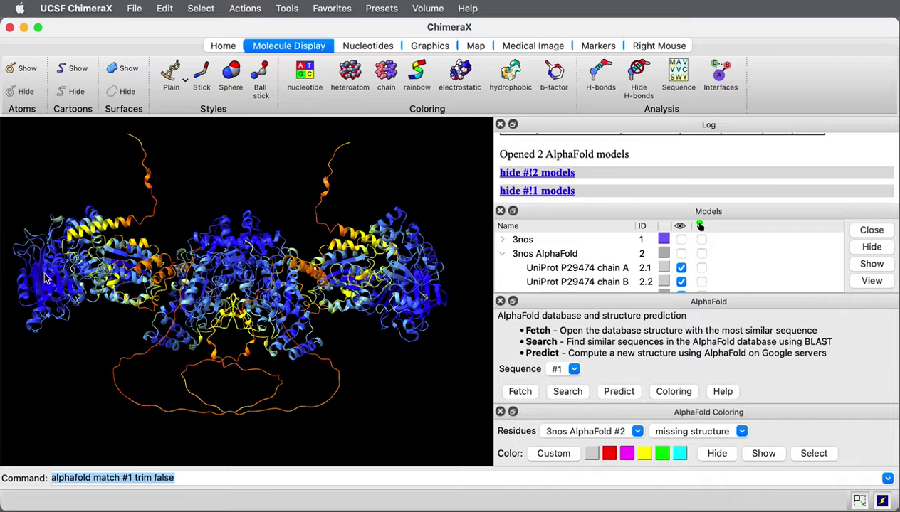
pyautogui.moveTo(260, 274); pyautogui.dragTo(261, 231)
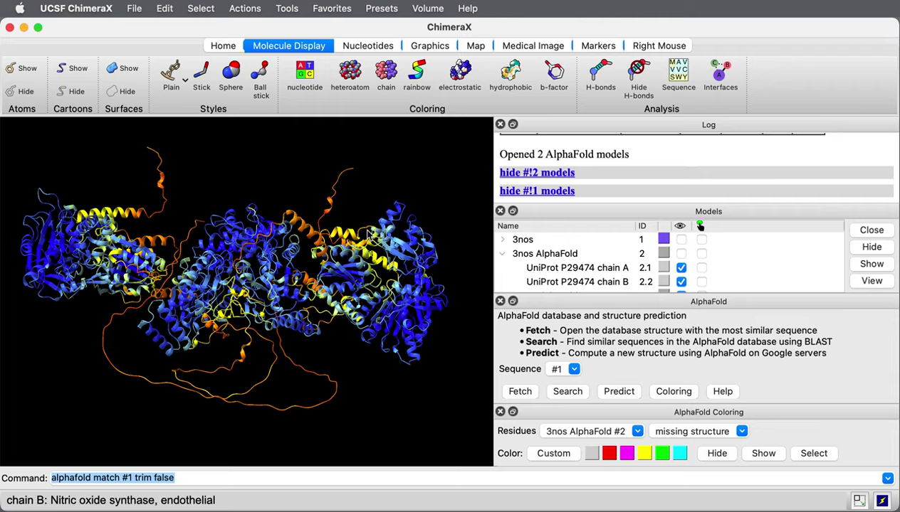
pyautogui.click(237, 223)
pyautogui.moveTo(237, 223); pyautogui.dragTo(367, 348)
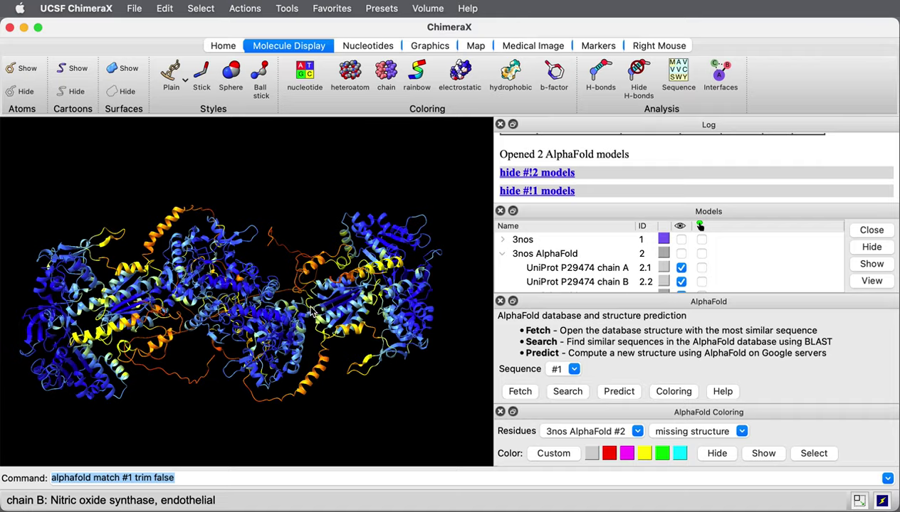
pyautogui.moveTo(285, 306); pyautogui.dragTo(295, 317)
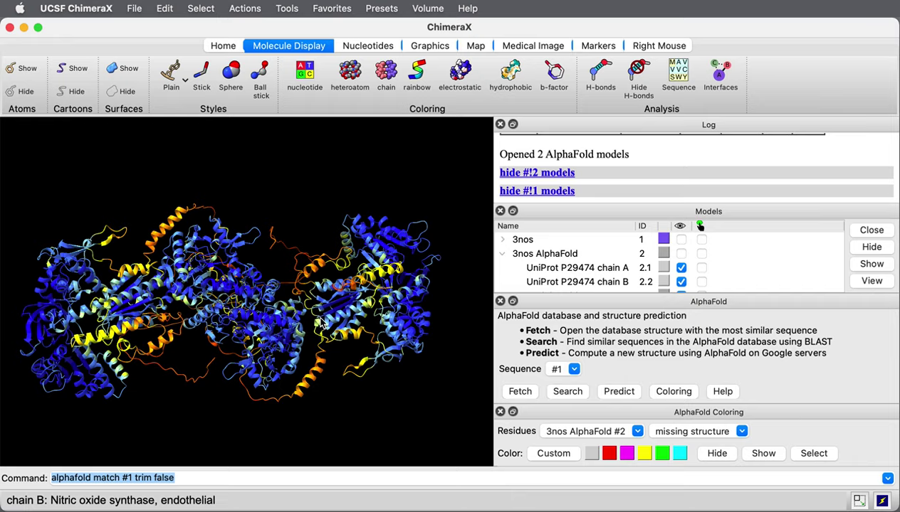
pyautogui.moveTo(287, 327)
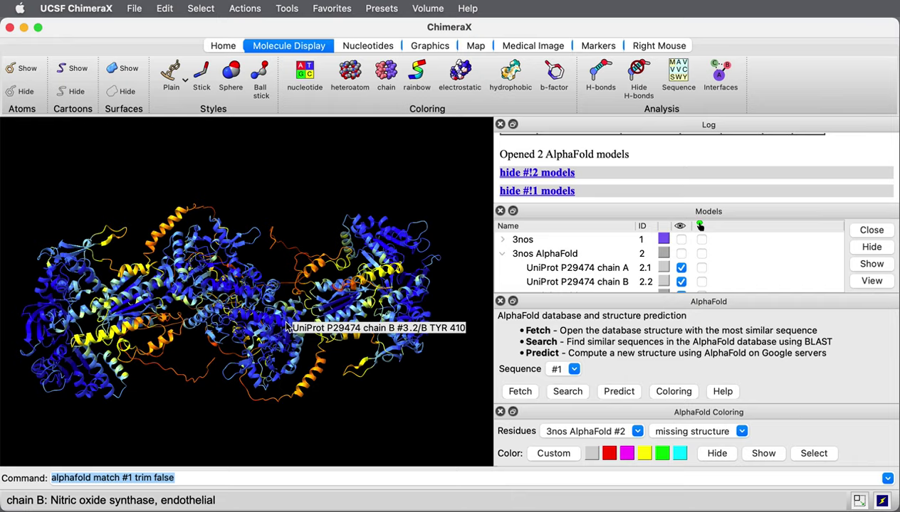